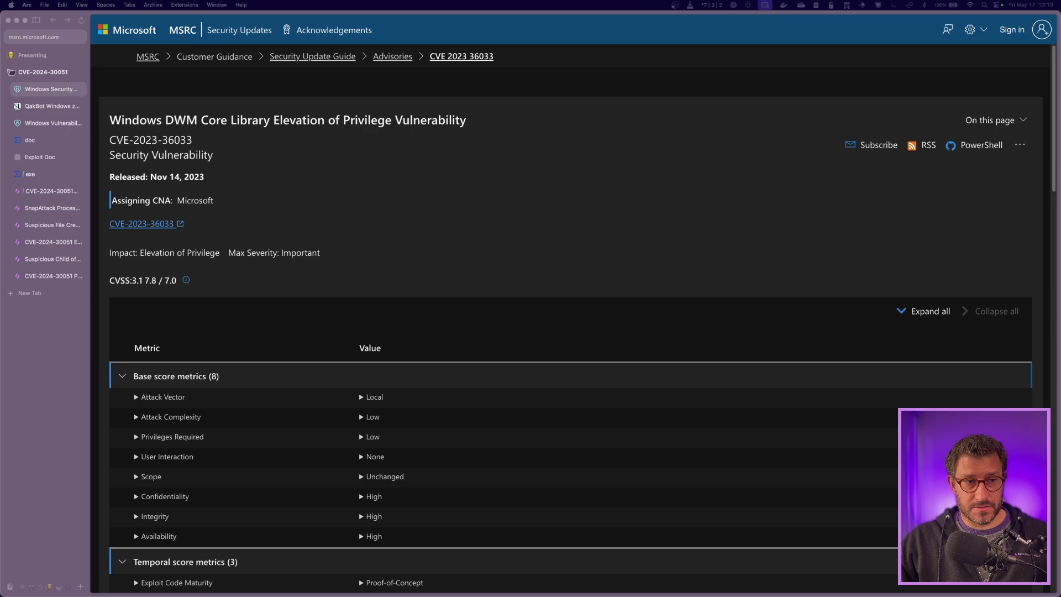
- Open the Securelist article on the QakBot Windows zero-day and read its account of how CVE-2024-30051 was discovered
{"action": "left_click", "coordinate": [50, 106]}
{"action": "left_click", "coordinate": [51, 106]}
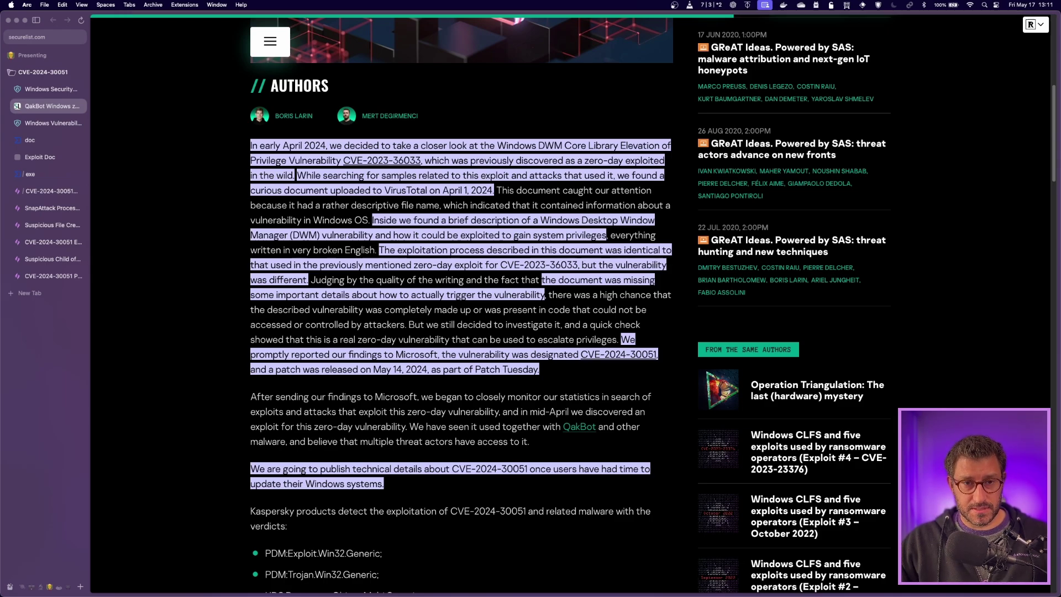
{"action": "scroll", "coordinate": [461, 304], "scroll_direction": "down", "scroll_amount": 1}
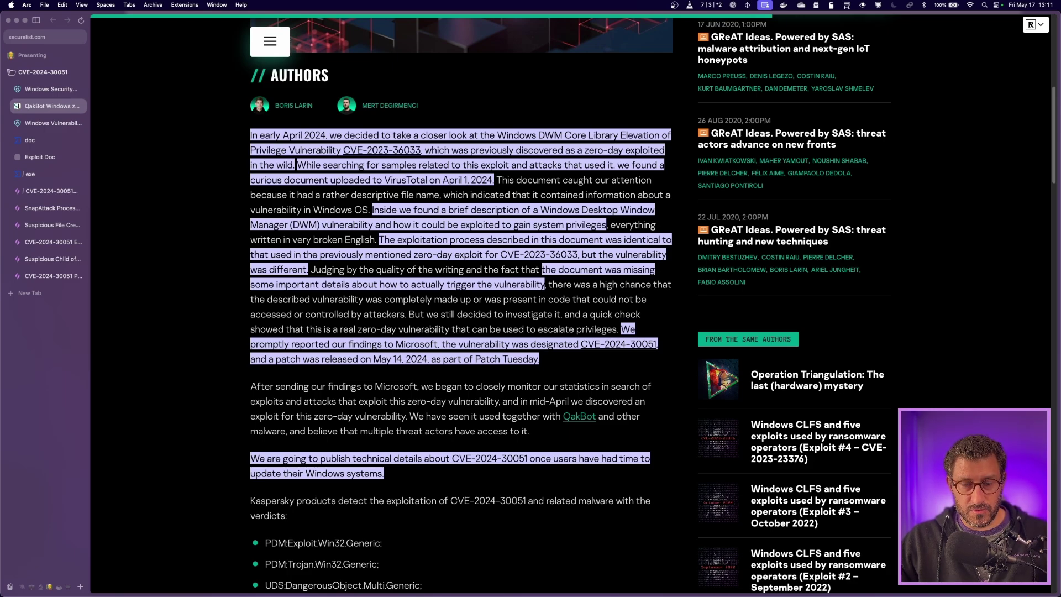
{"action": "scroll", "coordinate": [461, 304], "scroll_direction": "down", "scroll_amount": 2}
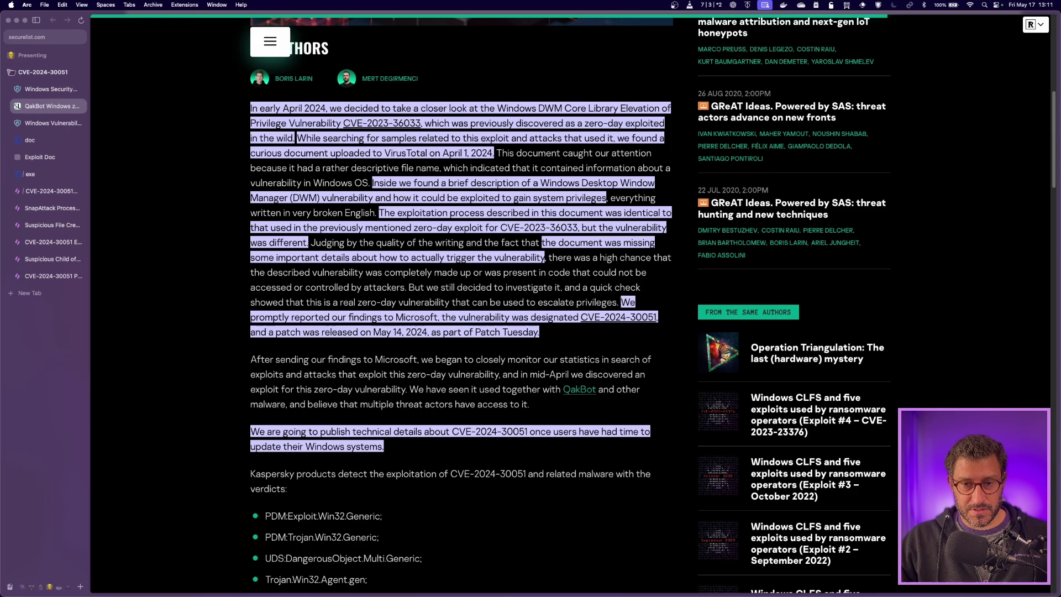
{"action": "scroll", "coordinate": [461, 304], "scroll_direction": "down", "scroll_amount": 1}
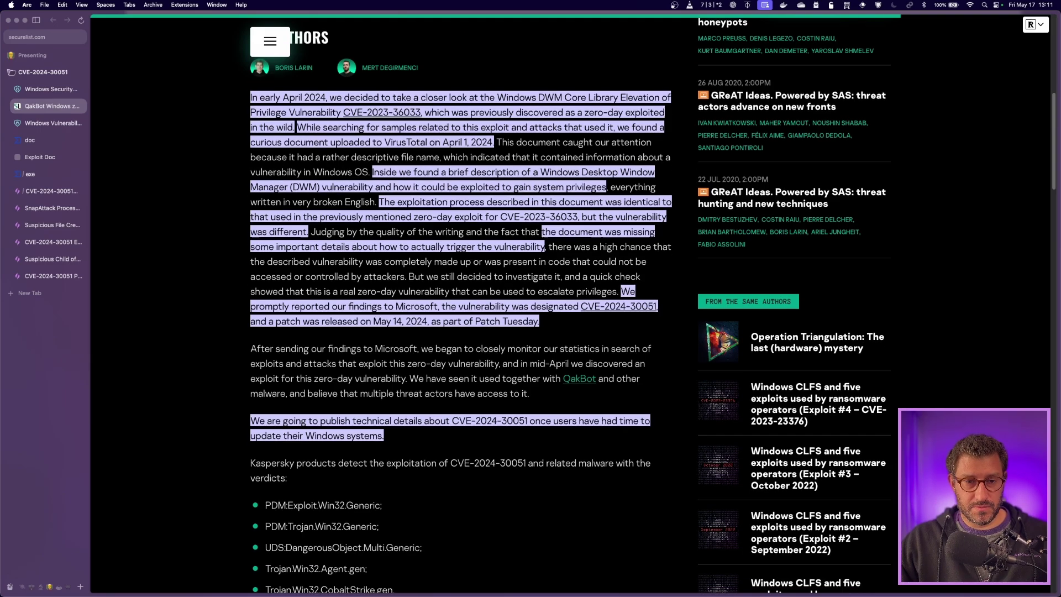
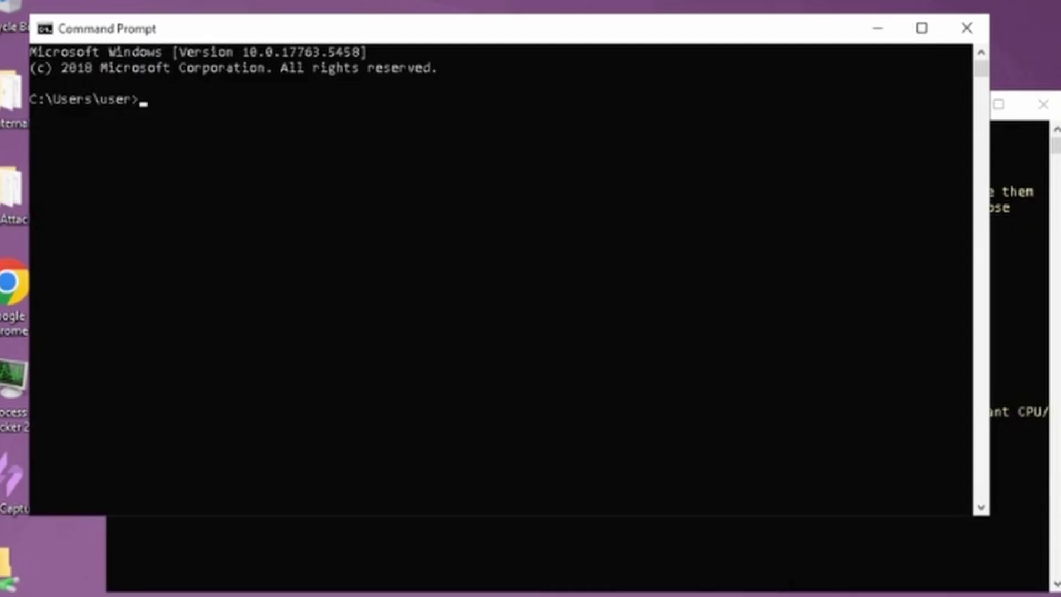
- Run whoami in the Windows Command Prompt to identify the current user account, and begin entering another command
{"action": "type", "text": "whoami"}
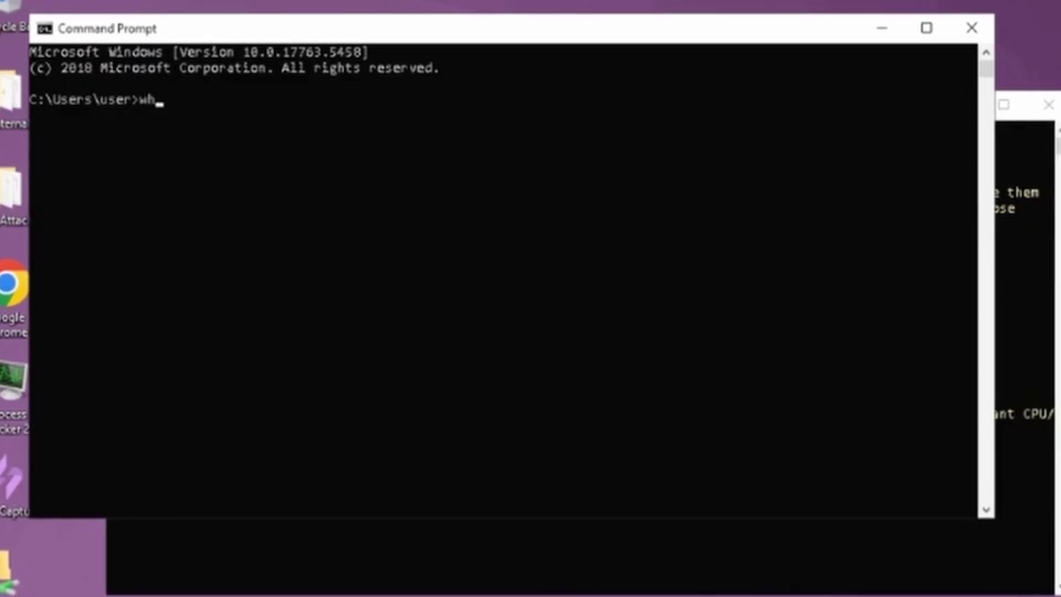
{"action": "key", "text": "Return"}
{"action": "type", "text": "whoami"}
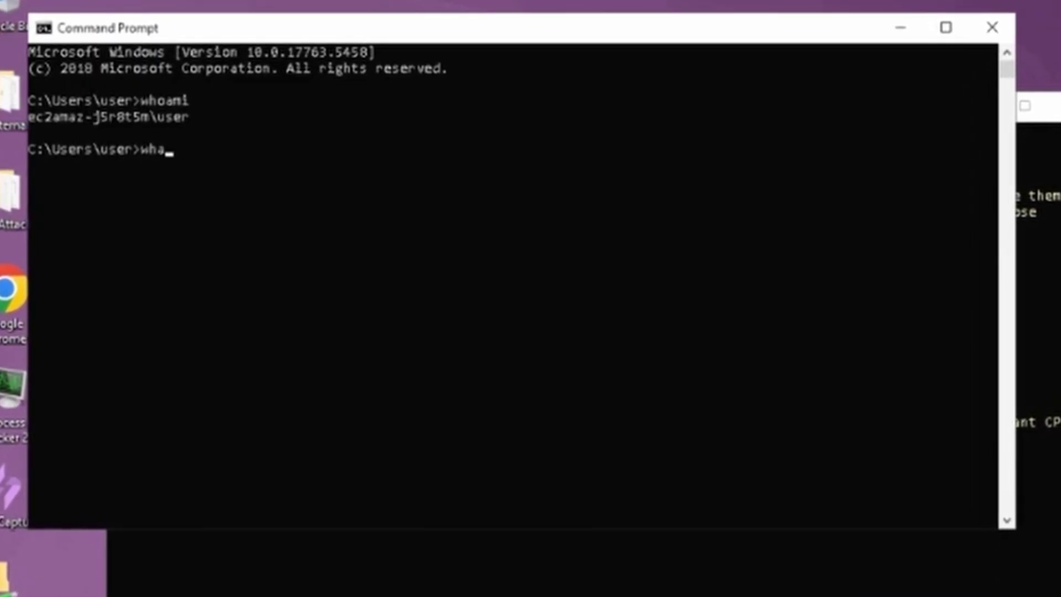
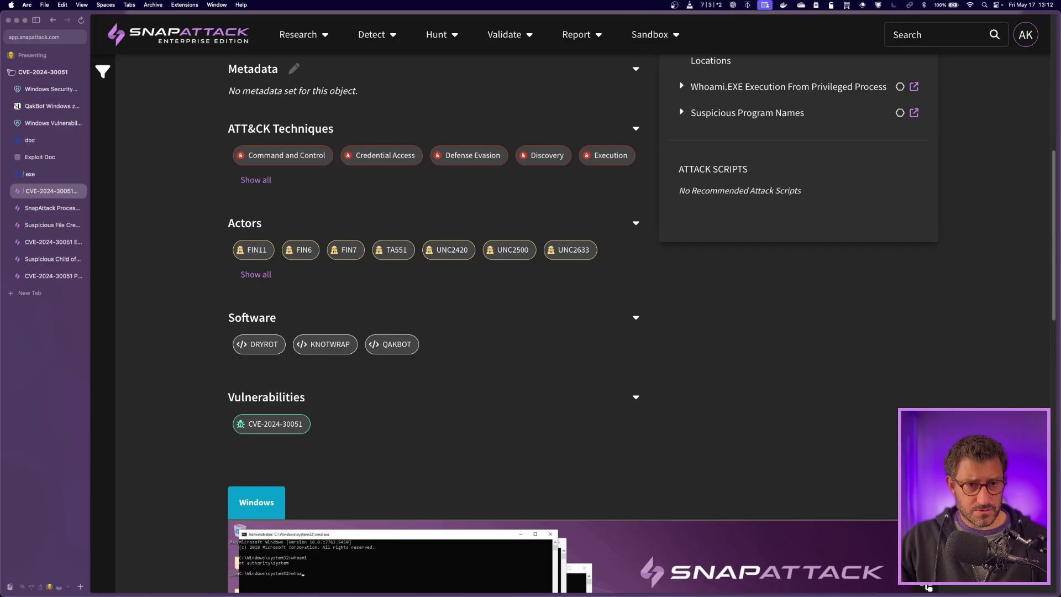
{"action": "scroll", "coordinate": [583, 324], "scroll_direction": "up", "scroll_amount": 5}
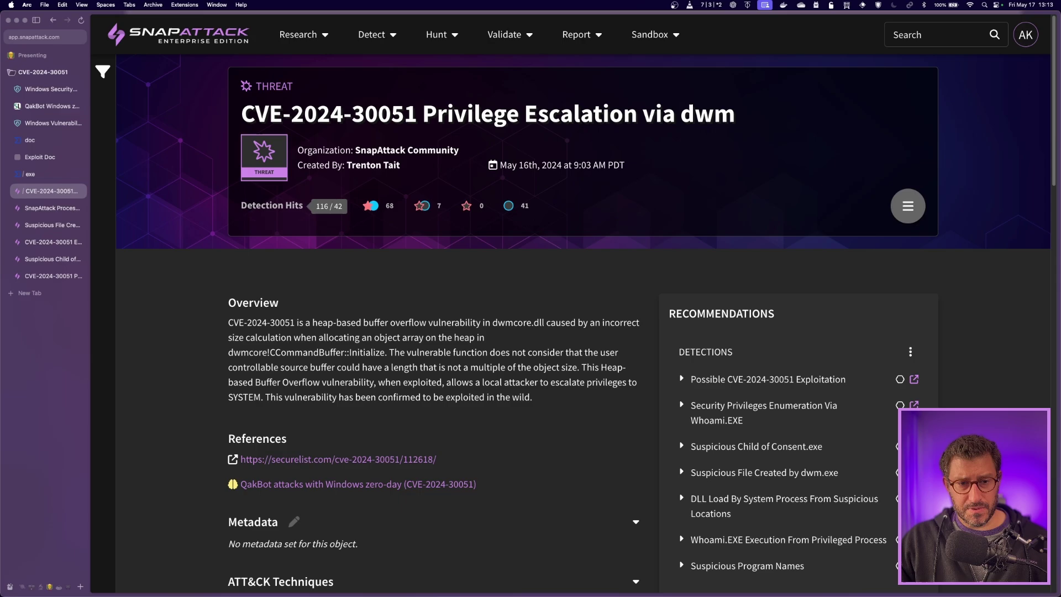
- Review the CVE-2024-30051 Privilege Escalation via dwm threat page, from its overview and recommended detections to the Windows host's event timeline
{"action": "scroll", "coordinate": [582, 323], "scroll_direction": "down", "scroll_amount": 3}
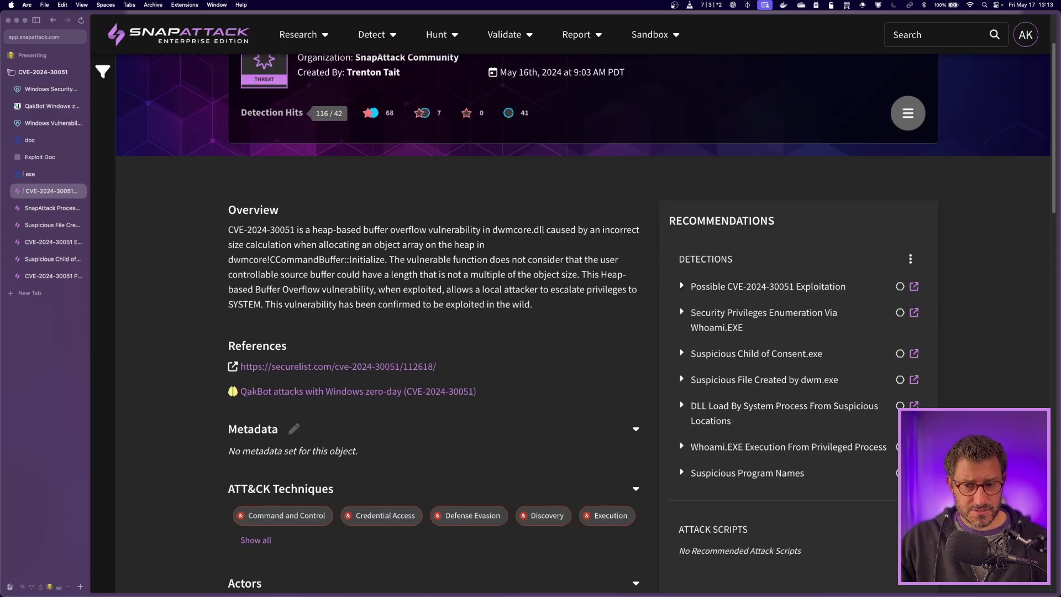
{"action": "scroll", "coordinate": [582, 323], "scroll_direction": "down", "scroll_amount": 20}
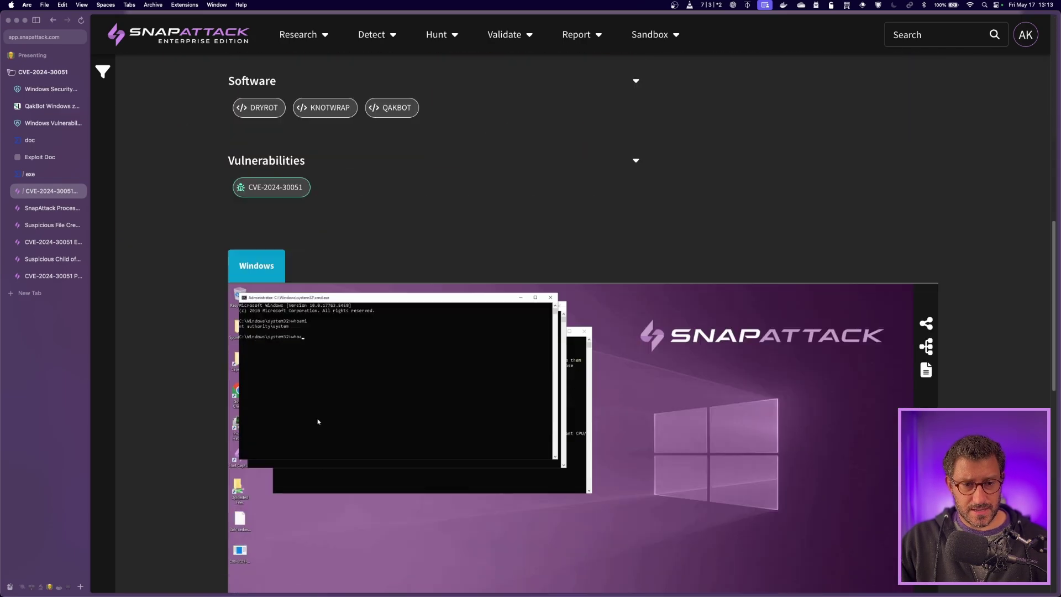
{"action": "scroll", "coordinate": [395, 431], "scroll_direction": "down", "scroll_amount": 9}
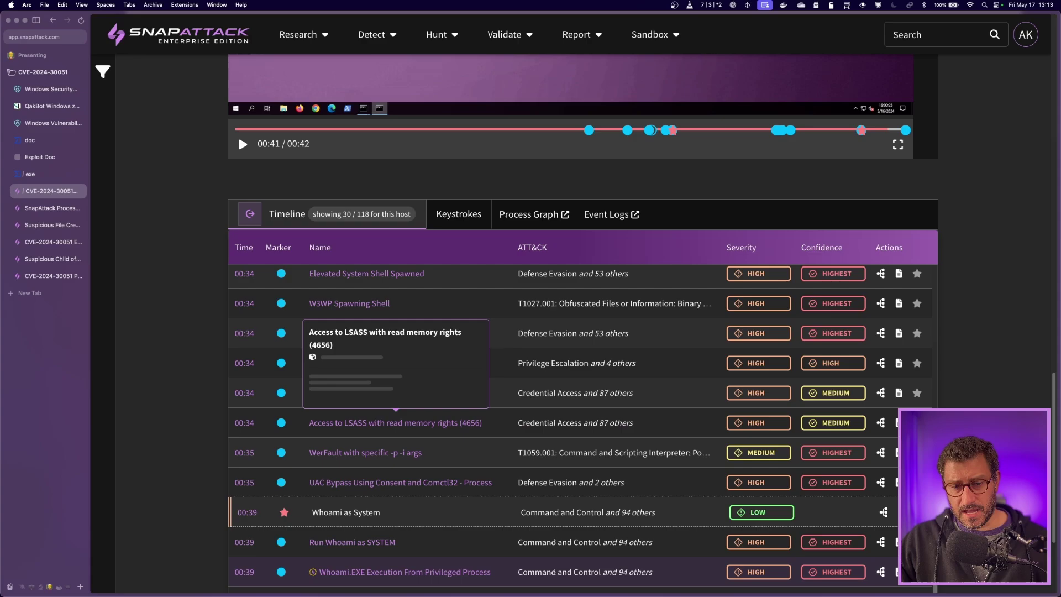
{"action": "scroll", "coordinate": [395, 431], "scroll_direction": "down", "scroll_amount": 3}
{"action": "scroll", "coordinate": [396, 431], "scroll_direction": "down", "scroll_amount": 1}
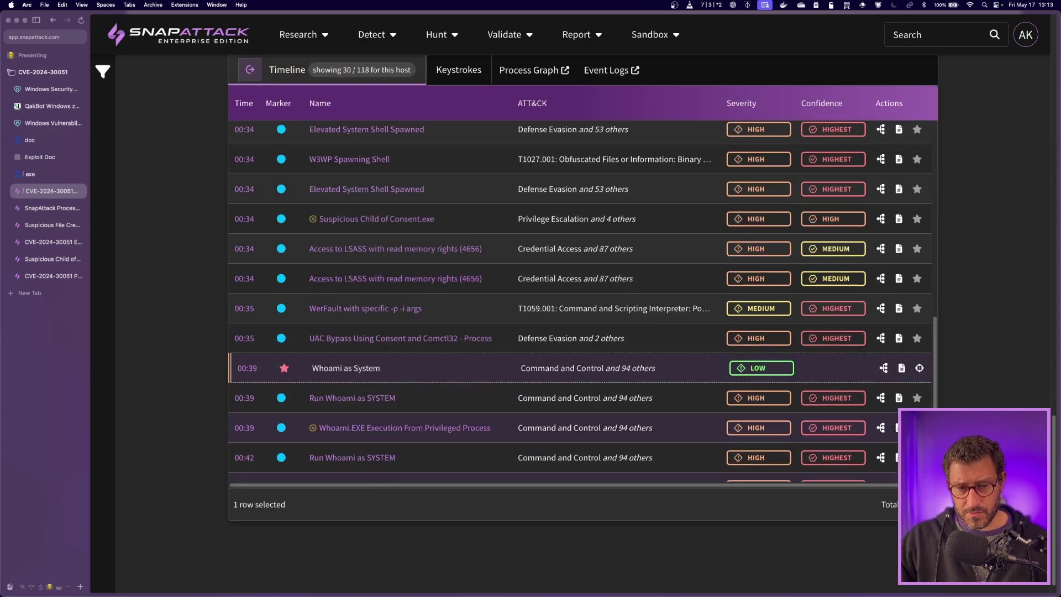
{"action": "scroll", "coordinate": [396, 431], "scroll_direction": "up", "scroll_amount": 5}
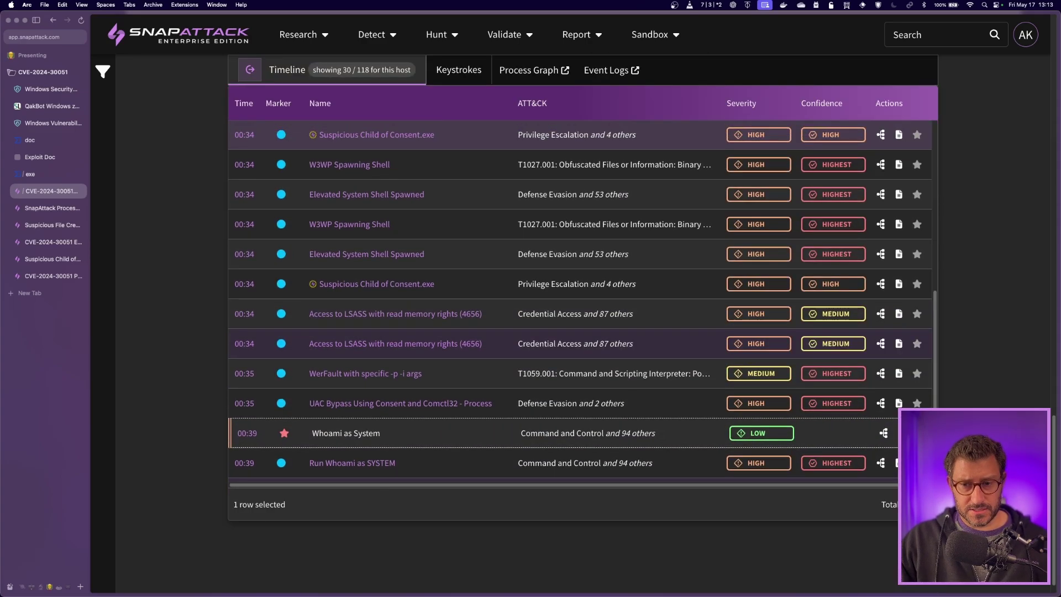
{"action": "scroll", "coordinate": [396, 431], "scroll_direction": "up", "scroll_amount": 5}
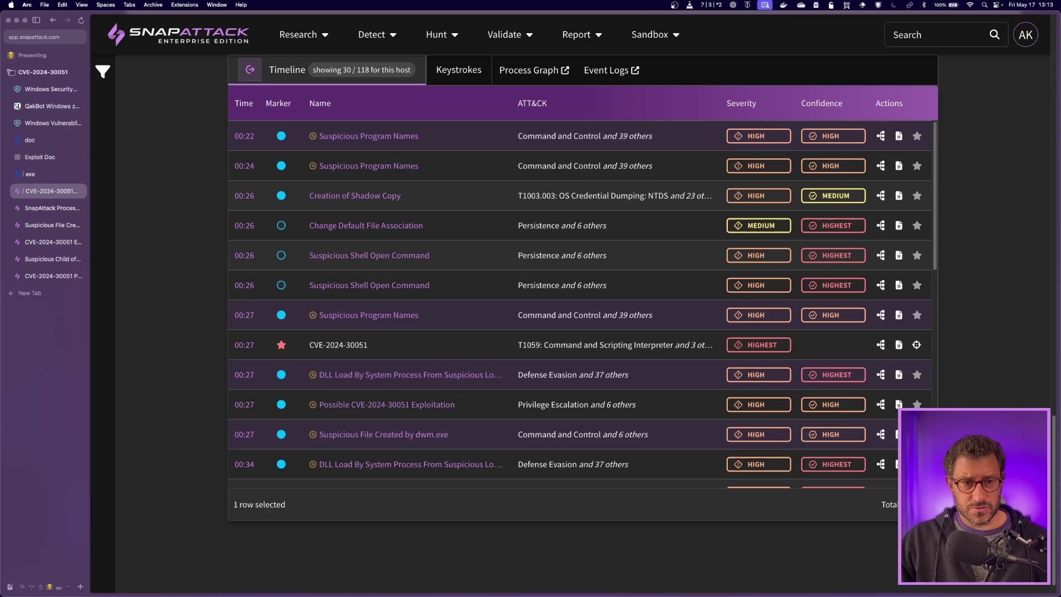
{"action": "scroll", "coordinate": [396, 431], "scroll_direction": "up", "scroll_amount": 5}
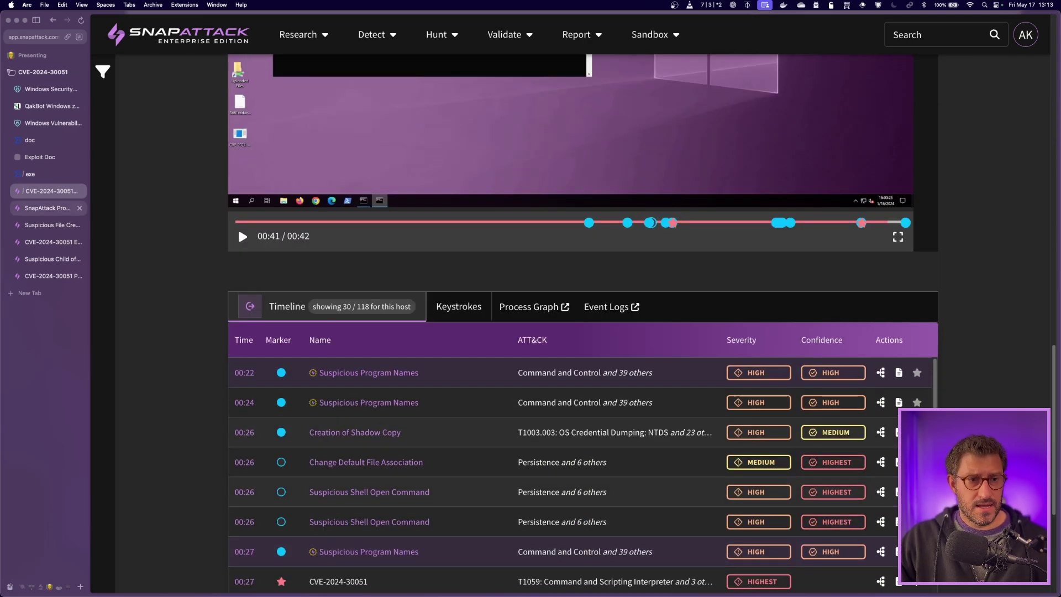
- Open the threat's process graph and inspect winlogon.exe and its child dwm.exe, highlighting the integrity level of dwm.exe
{"action": "left_click", "coordinate": [49, 207]}
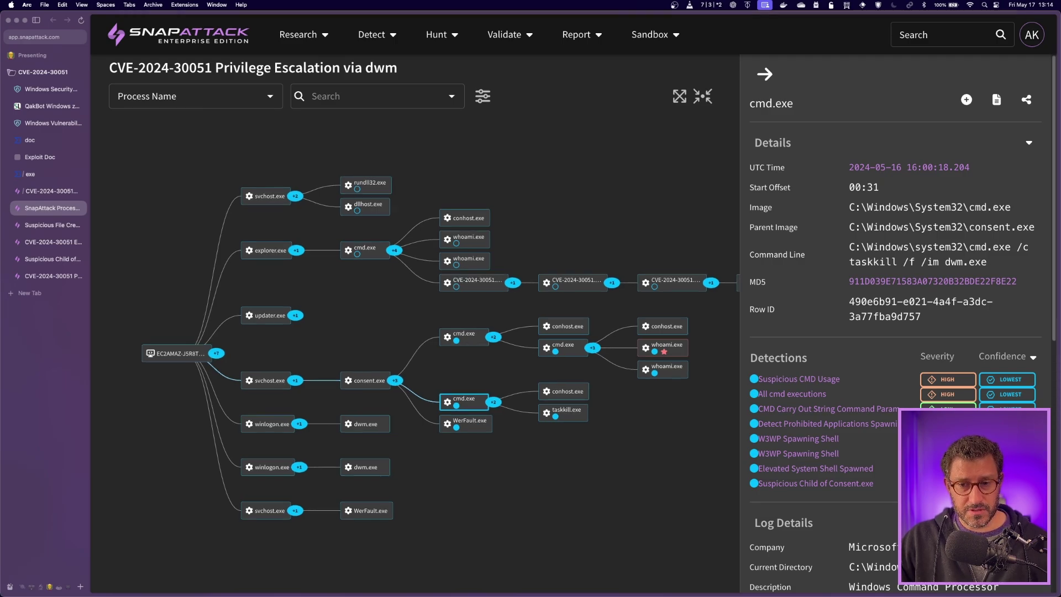
{"action": "left_click", "coordinate": [268, 468]}
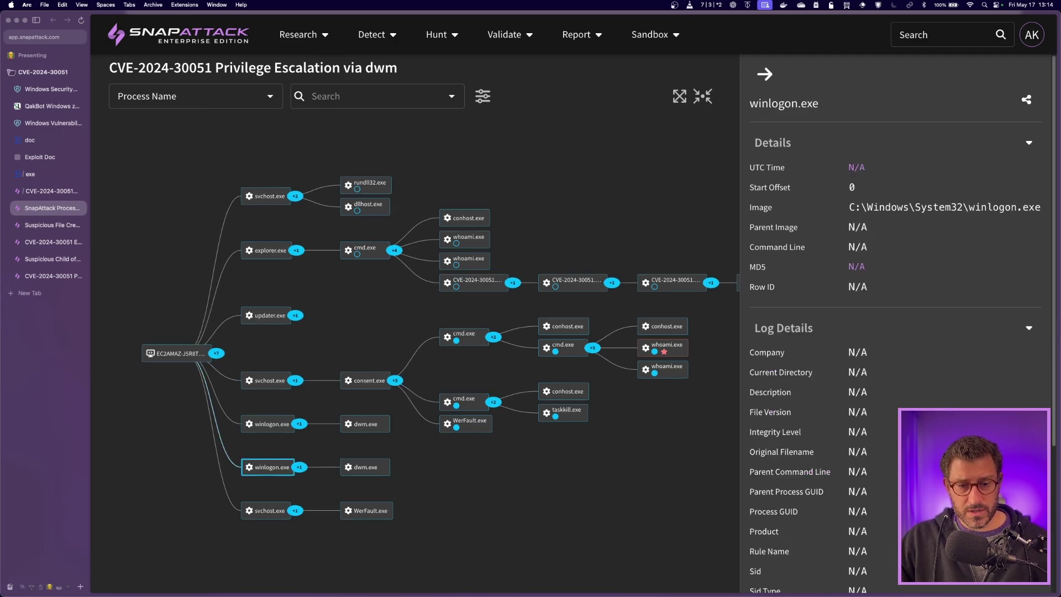
{"action": "left_click", "coordinate": [365, 467]}
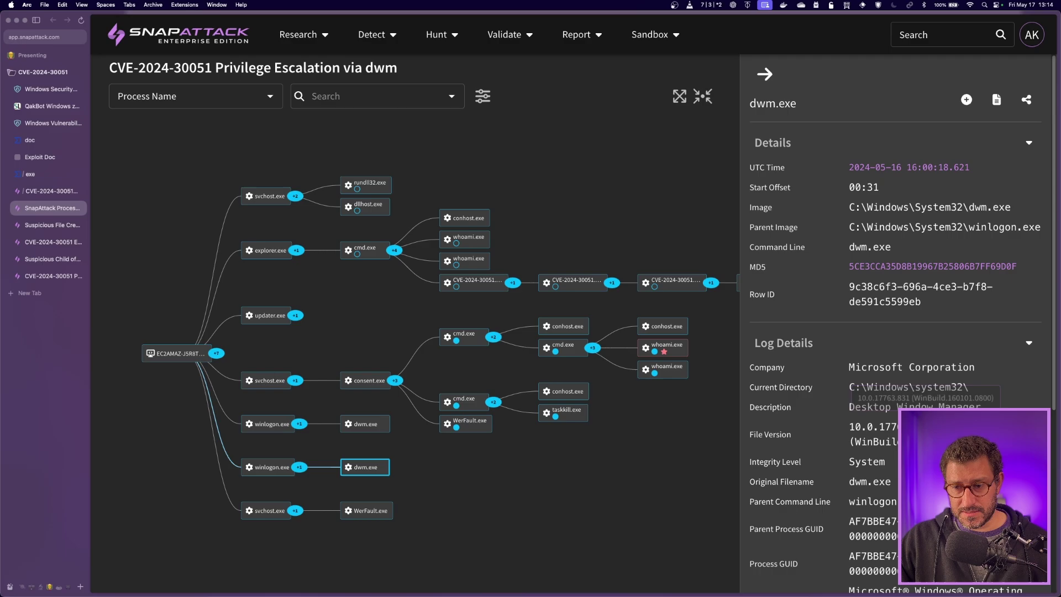
{"action": "double_click", "coordinate": [866, 462]}
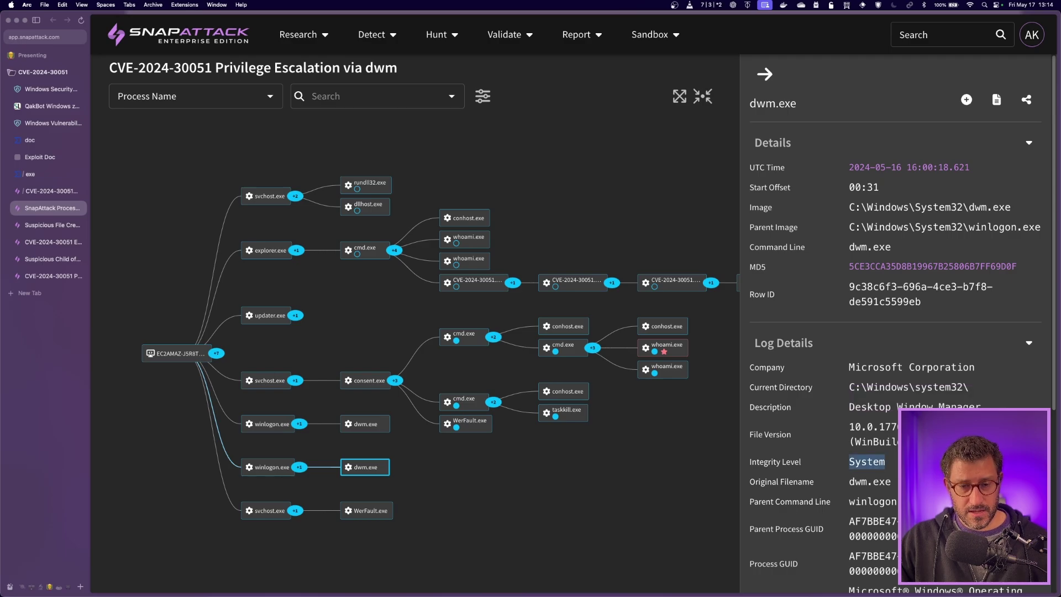
- Inspect the details of consent.exe and the two cmd.exe processes spawned beneath it in the process graph
{"action": "left_click", "coordinate": [365, 380]}
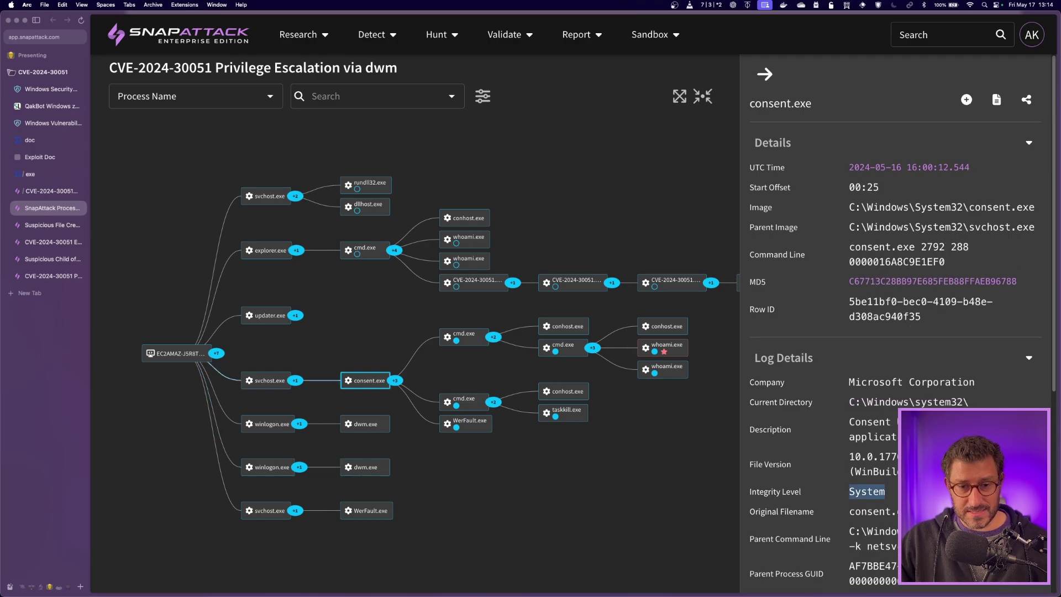
{"action": "left_click", "coordinate": [465, 336]}
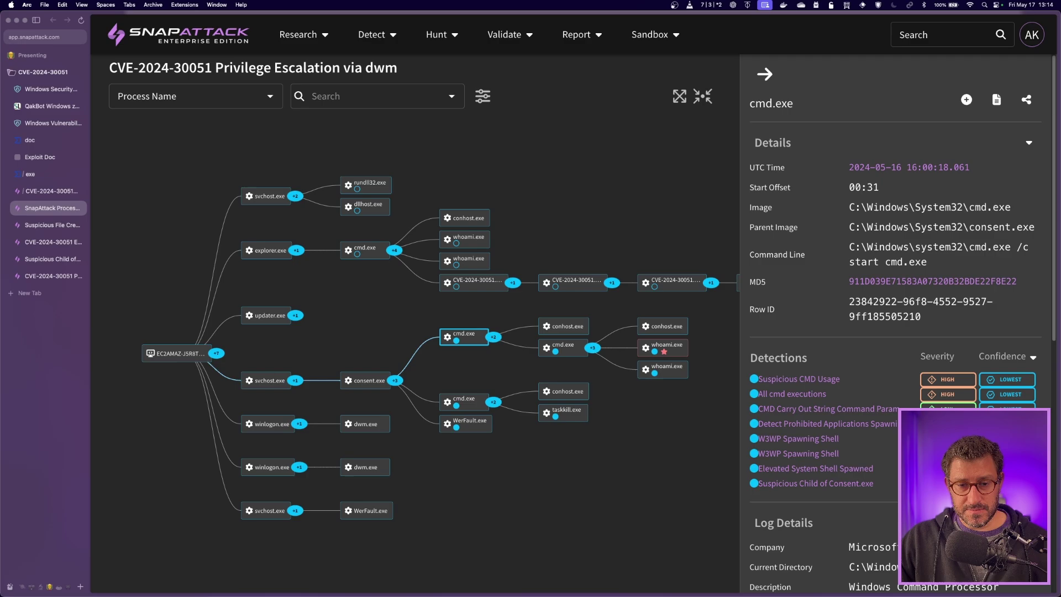
{"action": "left_click", "coordinate": [464, 402]}
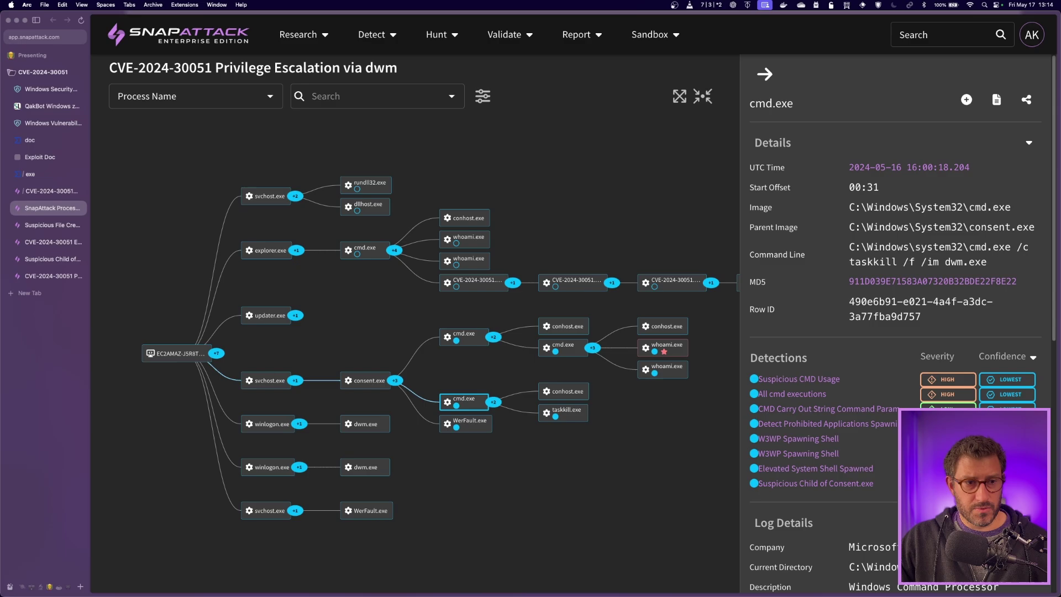
- Open the Suspicious File Created by dwm.exe detection and examine its Sigma rule logic and matching threat library log
{"action": "left_click", "coordinate": [52, 225]}
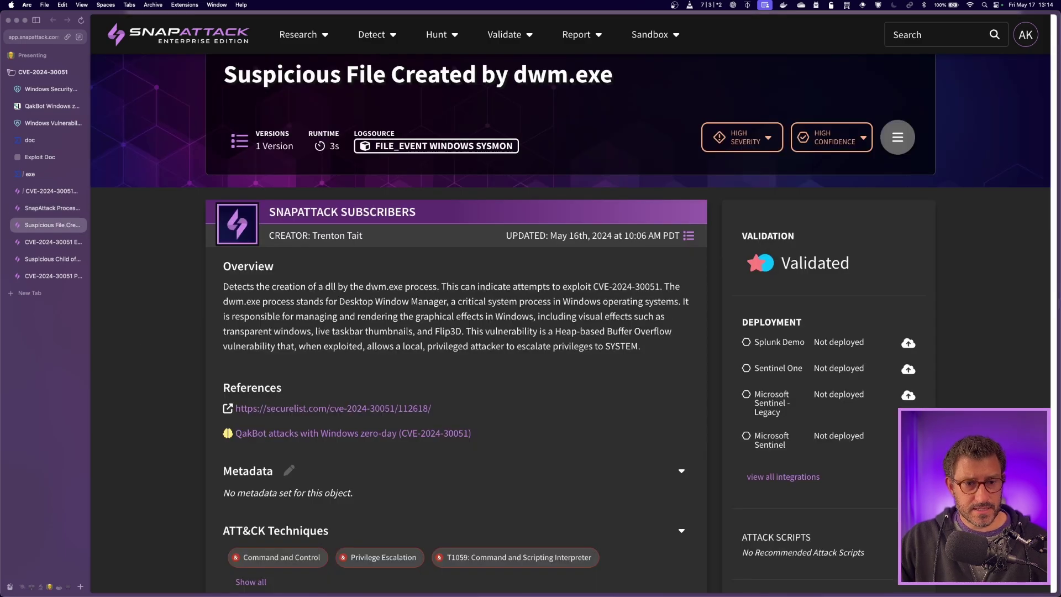
{"action": "scroll", "coordinate": [552, 321], "scroll_direction": "up", "scroll_amount": 1}
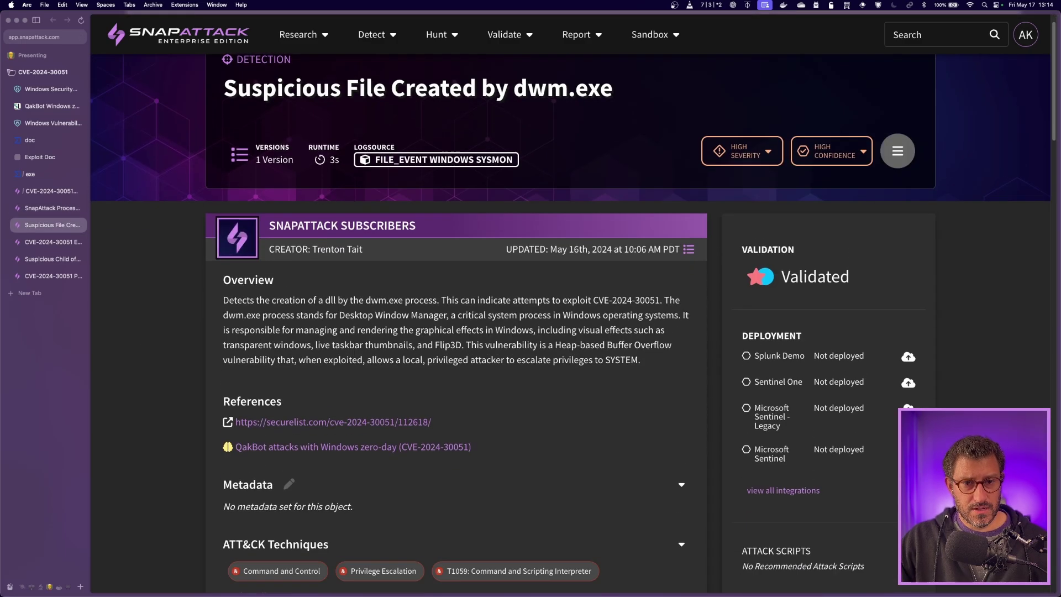
{"action": "scroll", "coordinate": [552, 320], "scroll_direction": "down", "scroll_amount": 9}
{"action": "scroll", "coordinate": [553, 387], "scroll_direction": "down", "scroll_amount": 12}
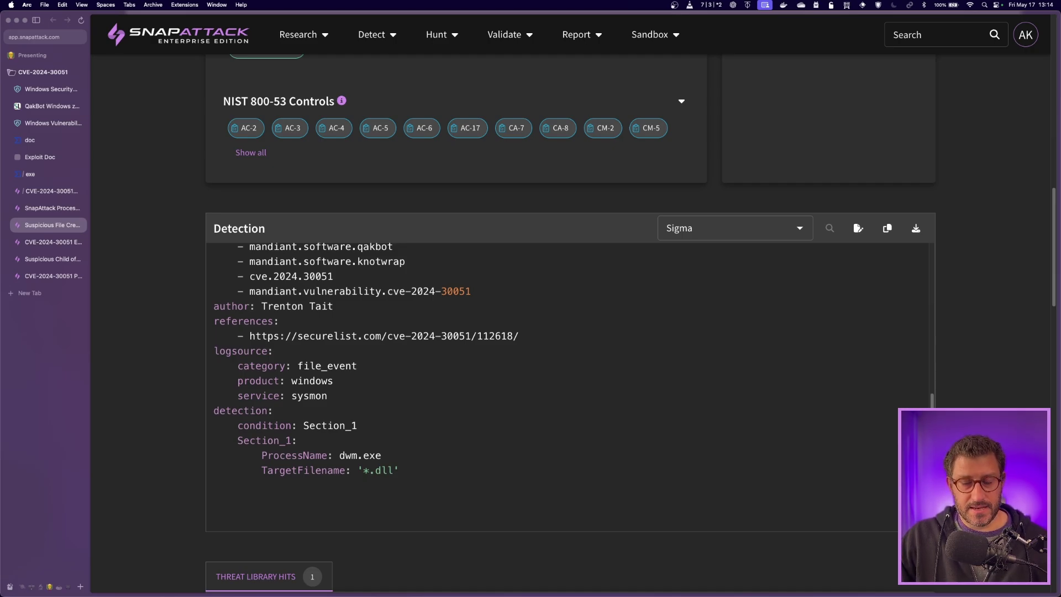
{"action": "scroll", "coordinate": [569, 332], "scroll_direction": "down", "scroll_amount": 10}
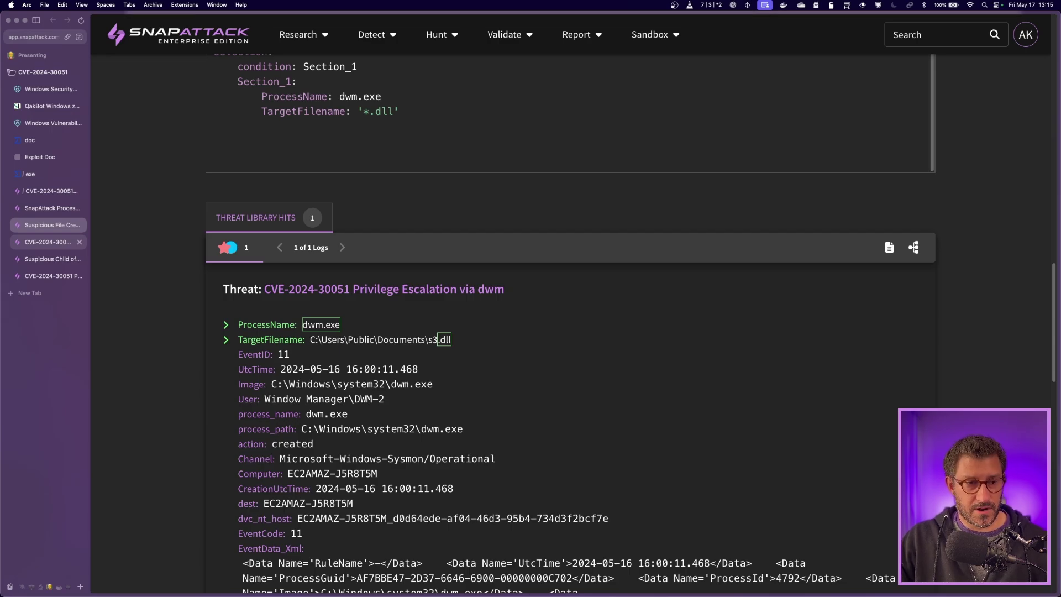
- Open the Possible CVE-2024-30051 Exploitation detection and examine its Sigma image-load conditions and matching threat library log
{"action": "left_click", "coordinate": [50, 242]}
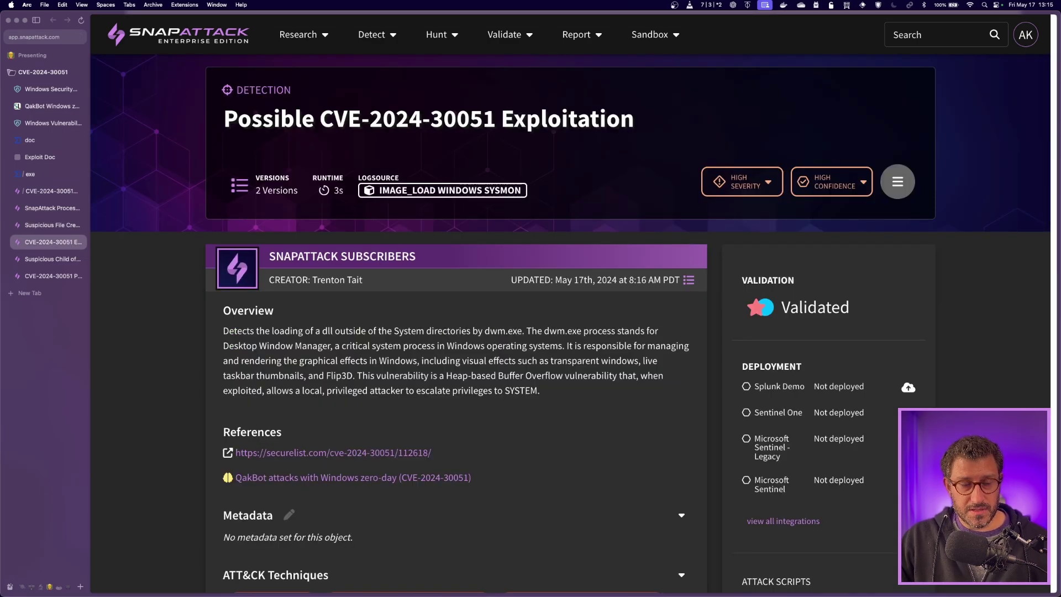
{"action": "scroll", "coordinate": [458, 332], "scroll_direction": "down", "scroll_amount": 10}
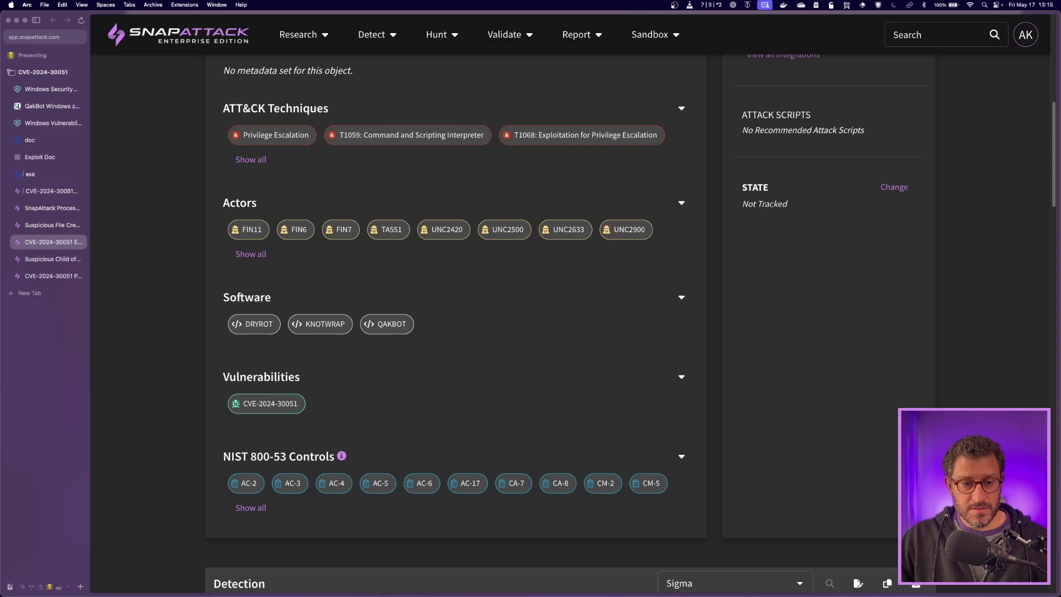
{"action": "scroll", "coordinate": [569, 387], "scroll_direction": "down", "scroll_amount": 10}
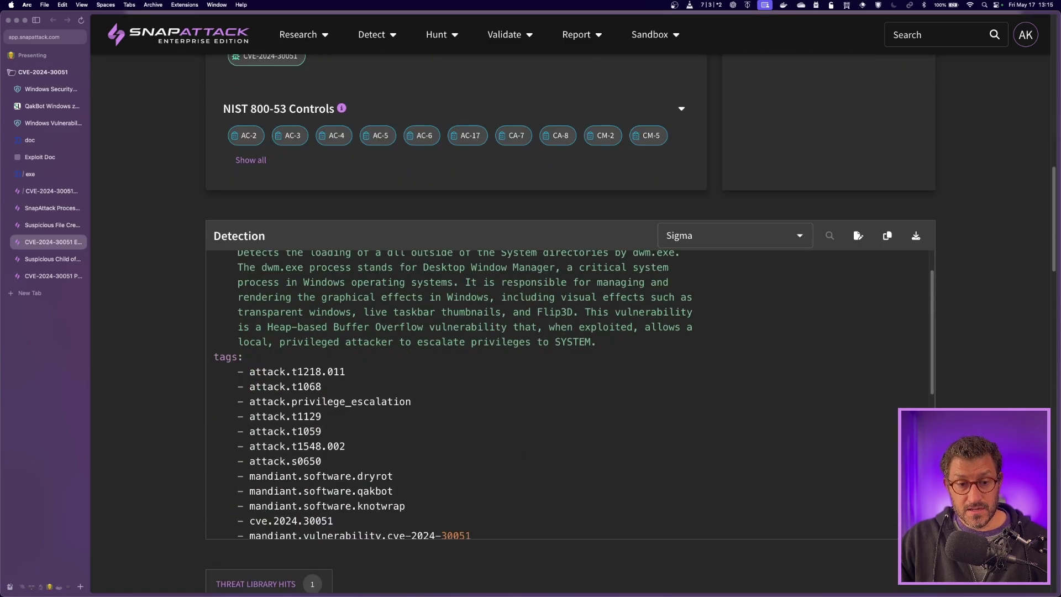
{"action": "scroll", "coordinate": [569, 394], "scroll_direction": "down", "scroll_amount": 3}
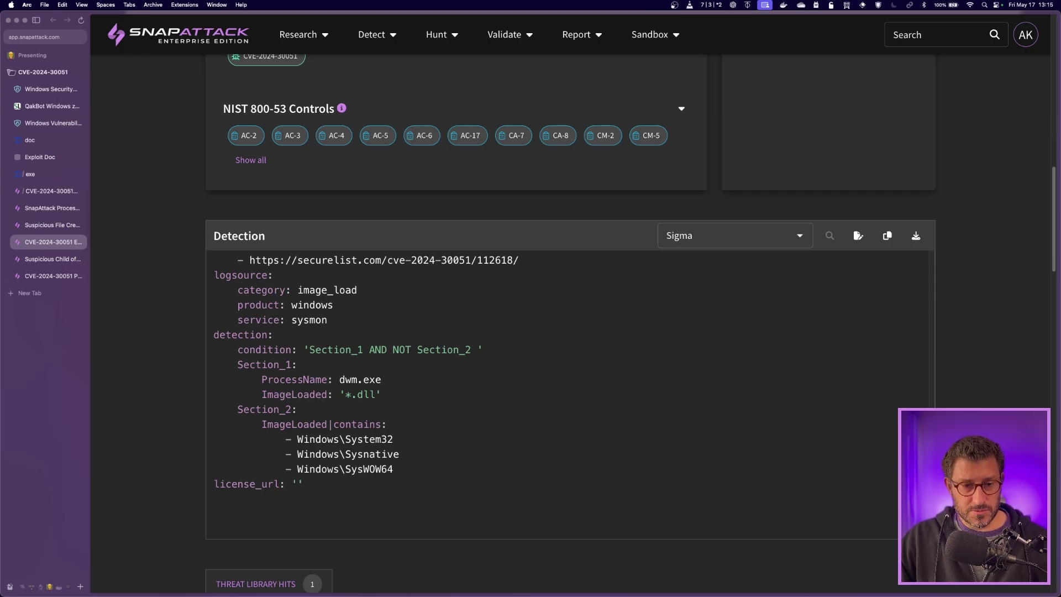
{"action": "scroll", "coordinate": [569, 331], "scroll_direction": "down", "scroll_amount": 5}
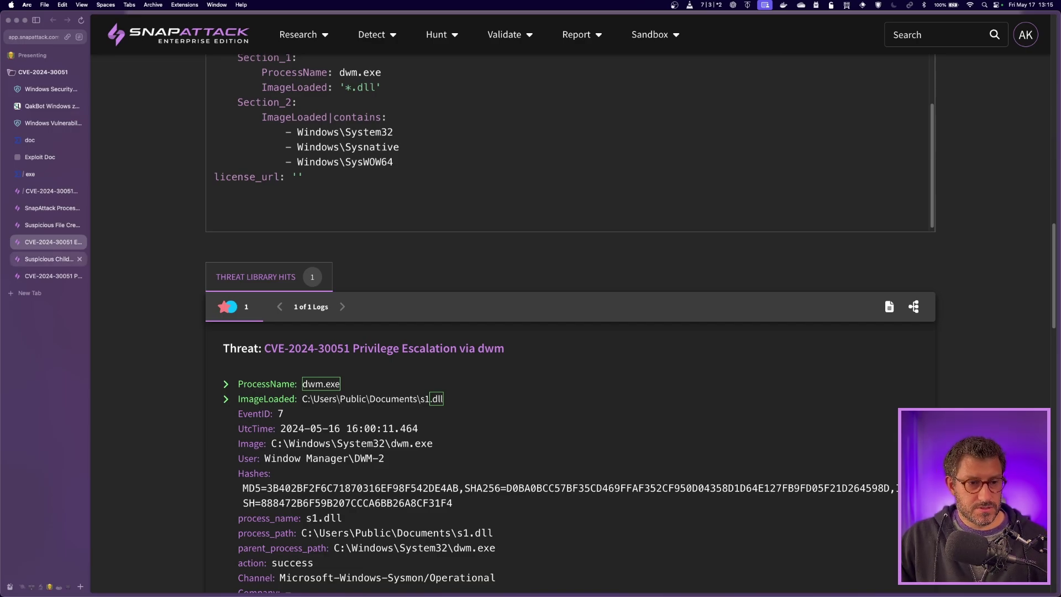
- Open the Suspicious Child of Consent.exe detection, examine its Sigma rule, and view both matching threat library logs
{"action": "left_click", "coordinate": [51, 259]}
{"action": "scroll", "coordinate": [569, 386], "scroll_direction": "down", "scroll_amount": 8}
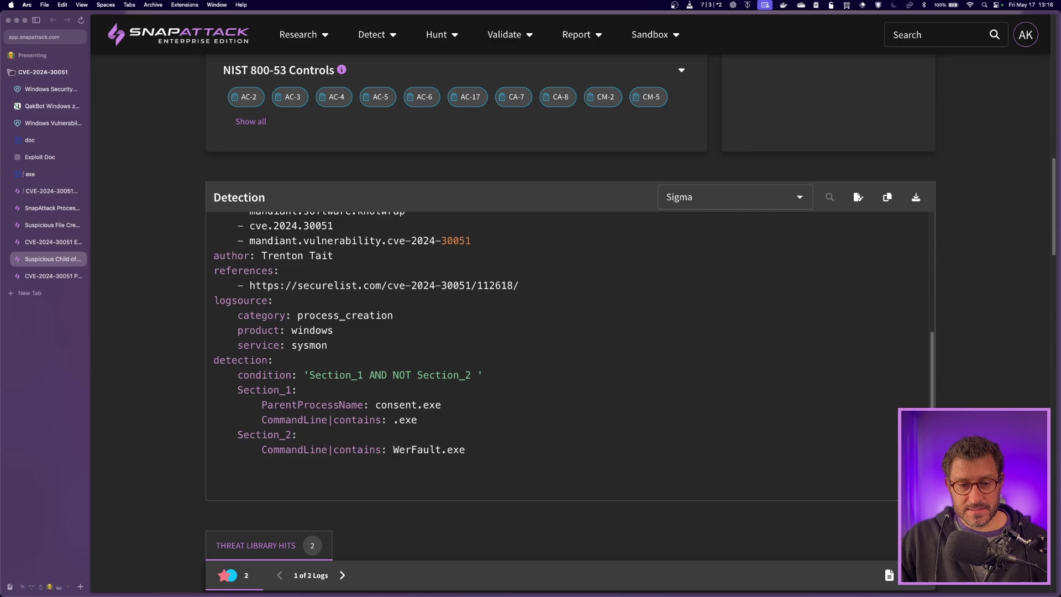
{"action": "scroll", "coordinate": [569, 331], "scroll_direction": "down", "scroll_amount": 3}
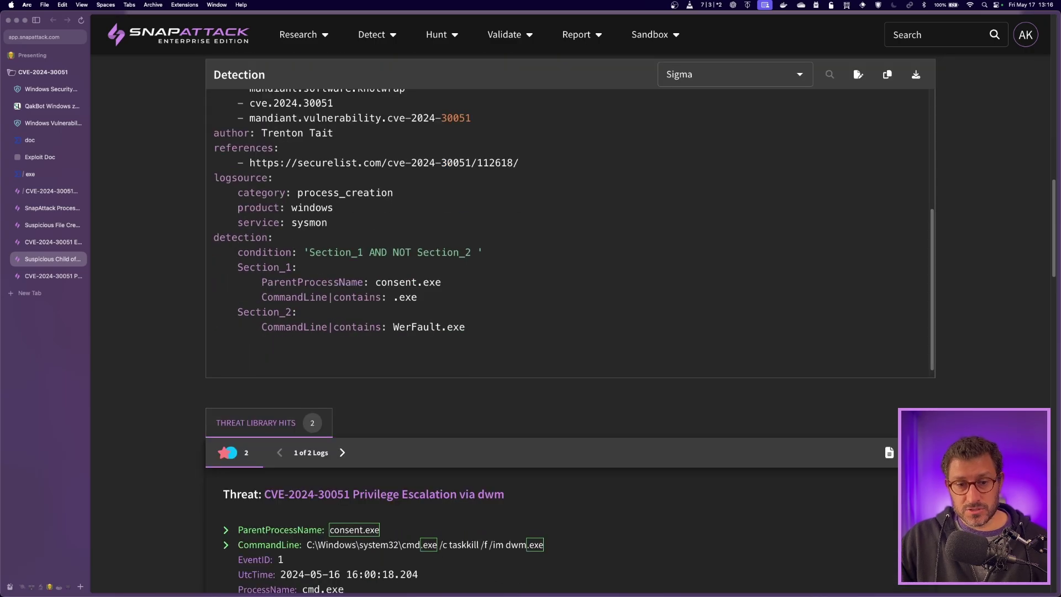
{"action": "scroll", "coordinate": [570, 332], "scroll_direction": "down", "scroll_amount": 4}
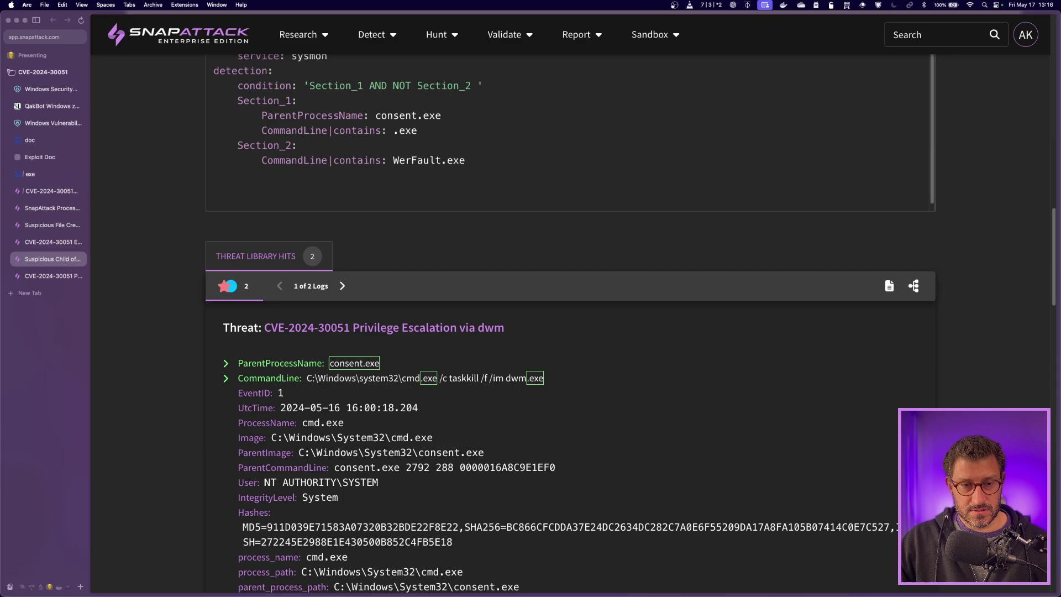
{"action": "left_click", "coordinate": [342, 286]}
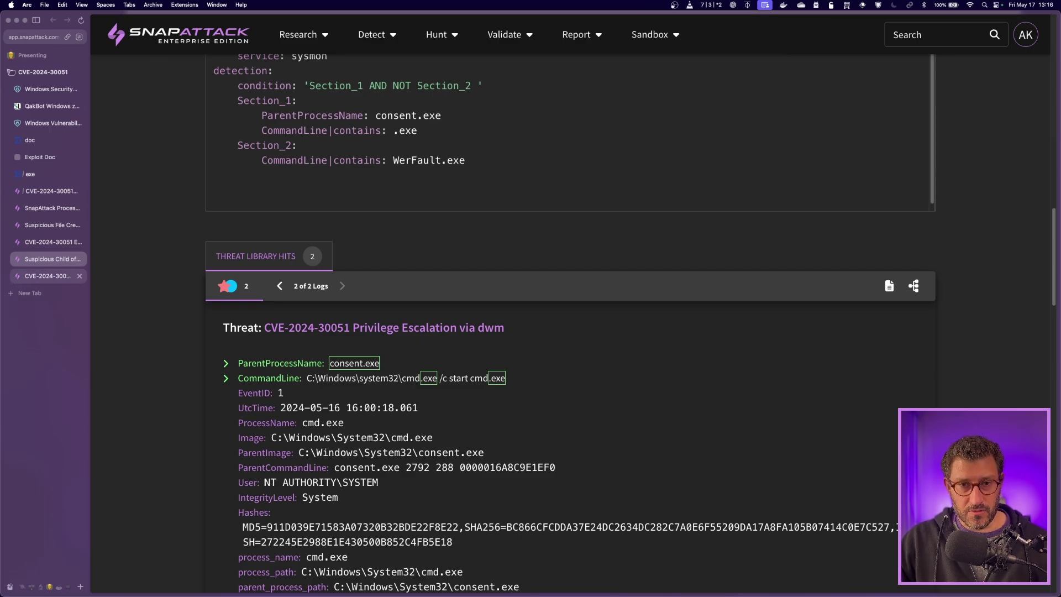
- Open the Hunting CVE-2024-30051 Desktop Window Manager Privilege Escalation blog article and read its Overview section
{"action": "left_click", "coordinate": [50, 276]}
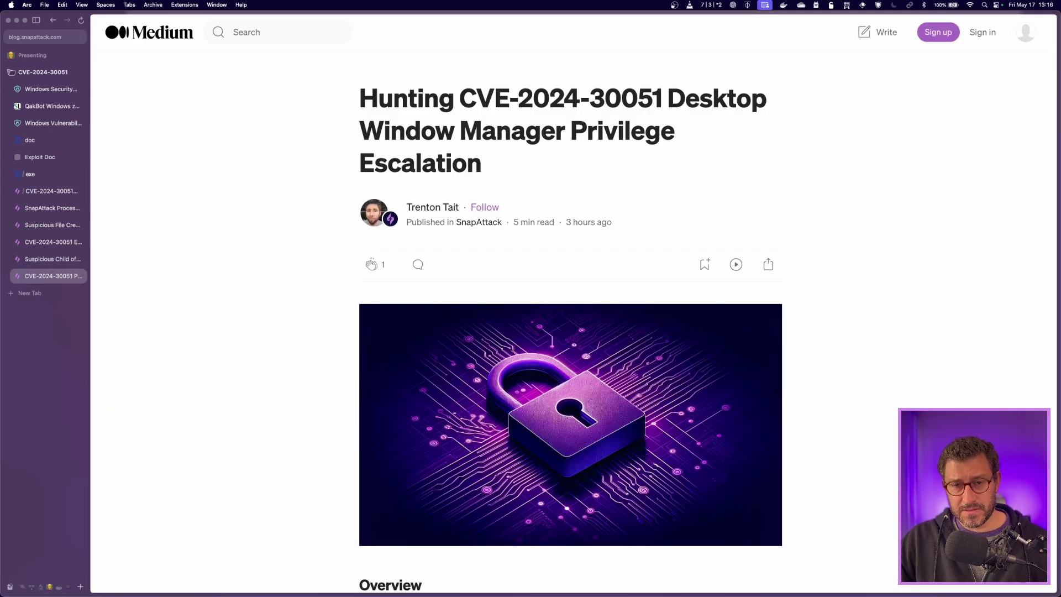
{"action": "scroll", "coordinate": [570, 331], "scroll_direction": "down", "scroll_amount": 3}
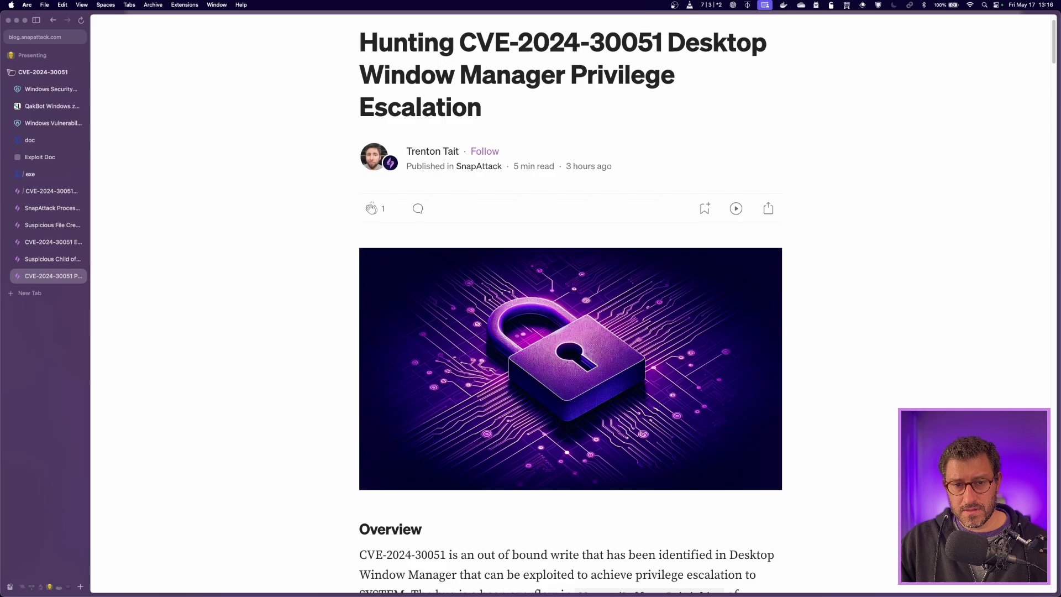
{"action": "scroll", "coordinate": [570, 332], "scroll_direction": "up", "scroll_amount": 2}
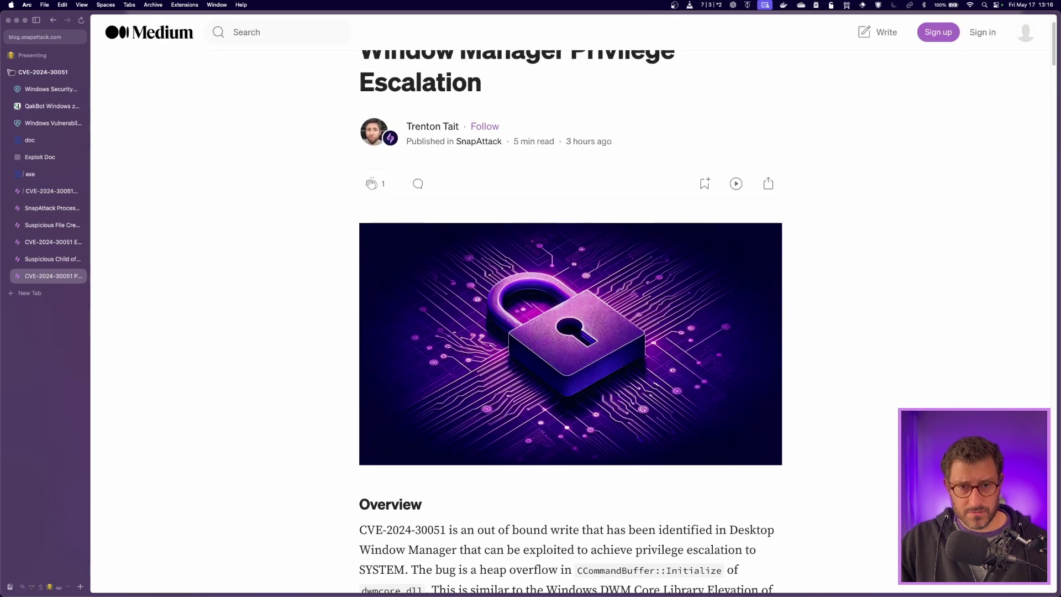
{"action": "scroll", "coordinate": [570, 332], "scroll_direction": "down", "scroll_amount": 3}
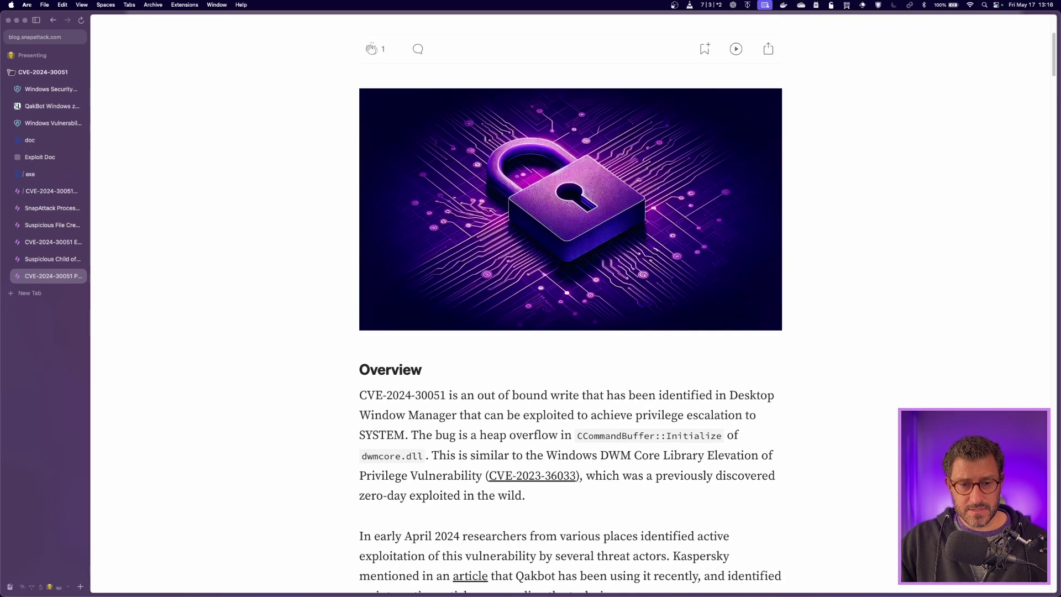
{"action": "scroll", "coordinate": [570, 332], "scroll_direction": "down", "scroll_amount": 3}
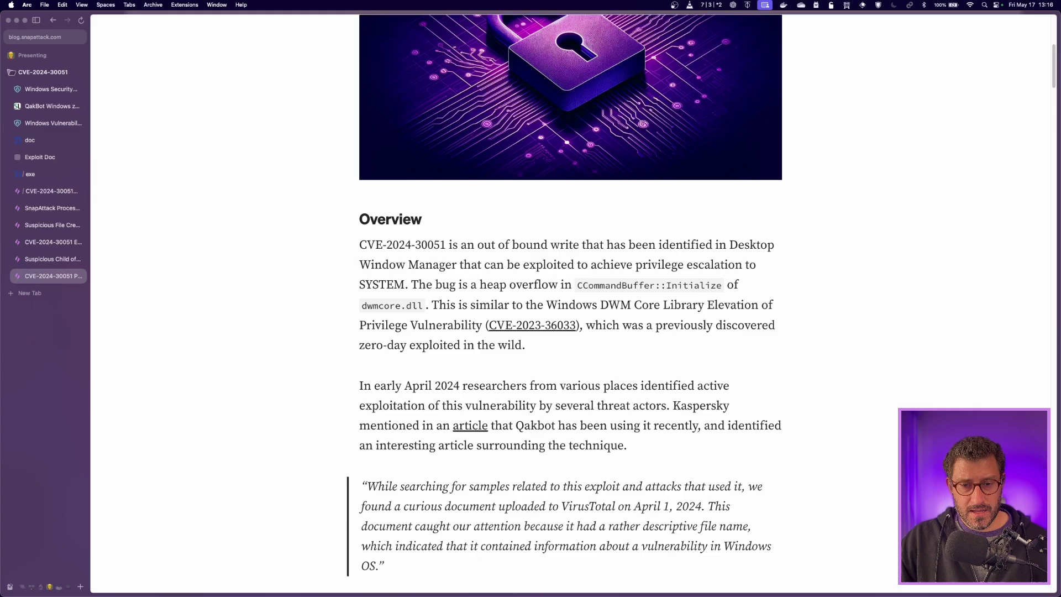
{"action": "scroll", "coordinate": [570, 332], "scroll_direction": "down", "scroll_amount": 1}
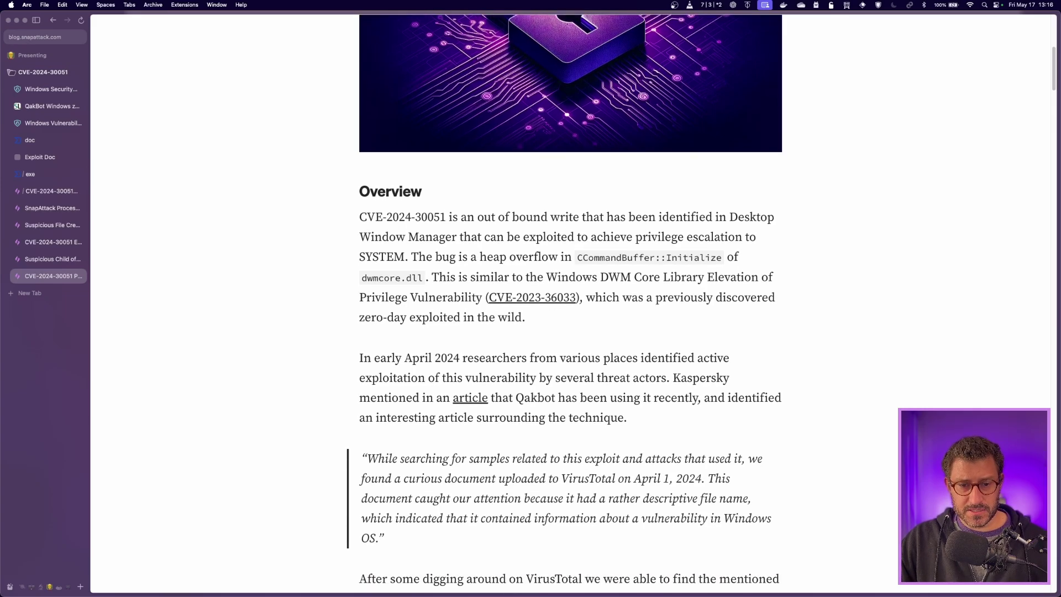
- Read the article's sample, detonation findings, event log excerpts, process graph and MITRE technique sections
{"action": "scroll", "coordinate": [570, 332], "scroll_direction": "down", "scroll_amount": 10}
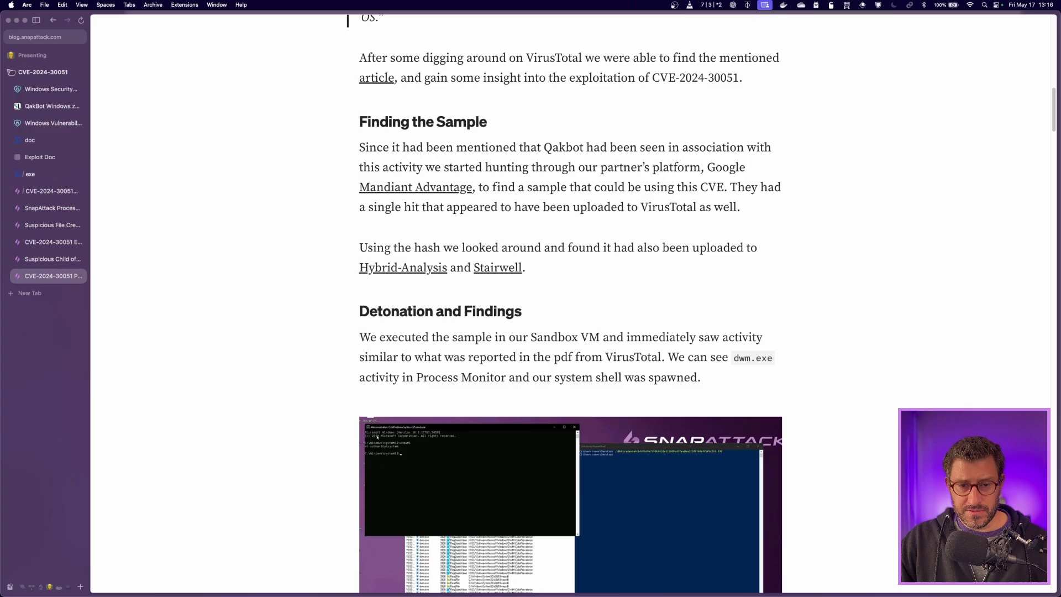
{"action": "scroll", "coordinate": [571, 331], "scroll_direction": "down", "scroll_amount": 15}
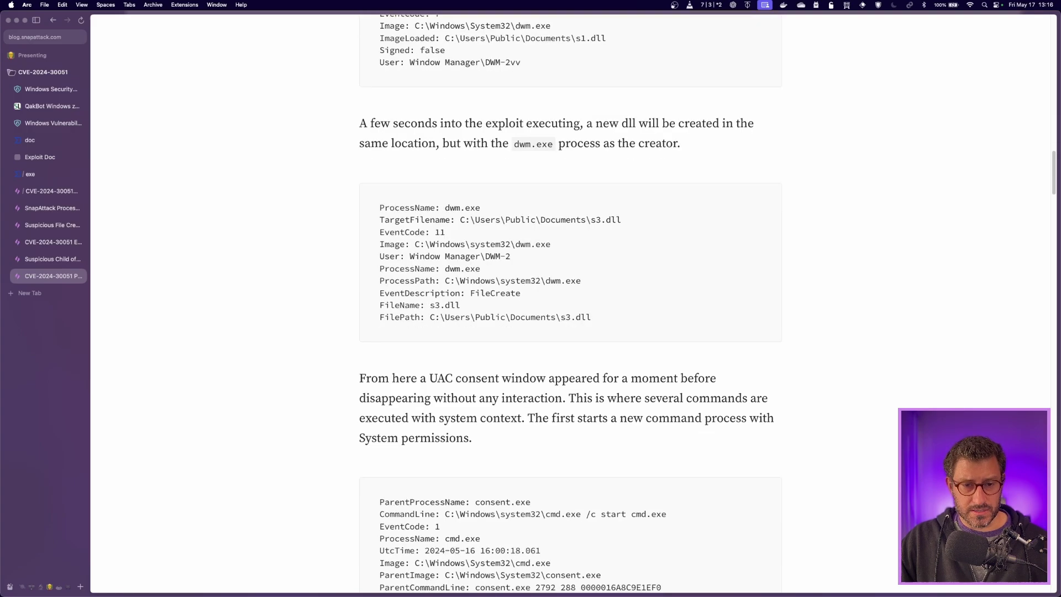
{"action": "scroll", "coordinate": [570, 332], "scroll_direction": "down", "scroll_amount": 6}
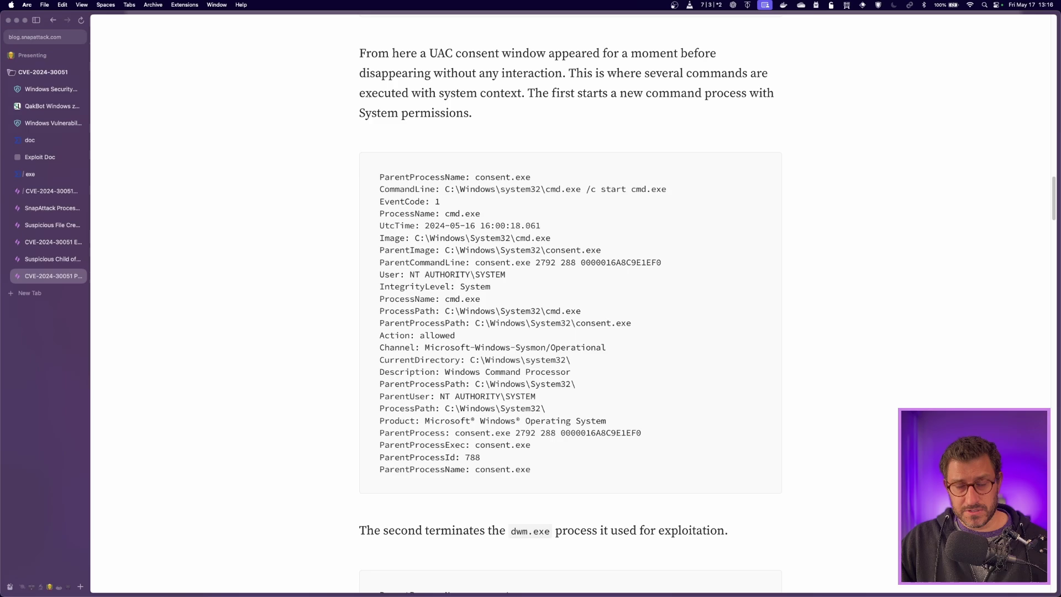
{"action": "scroll", "coordinate": [570, 332], "scroll_direction": "down", "scroll_amount": 13}
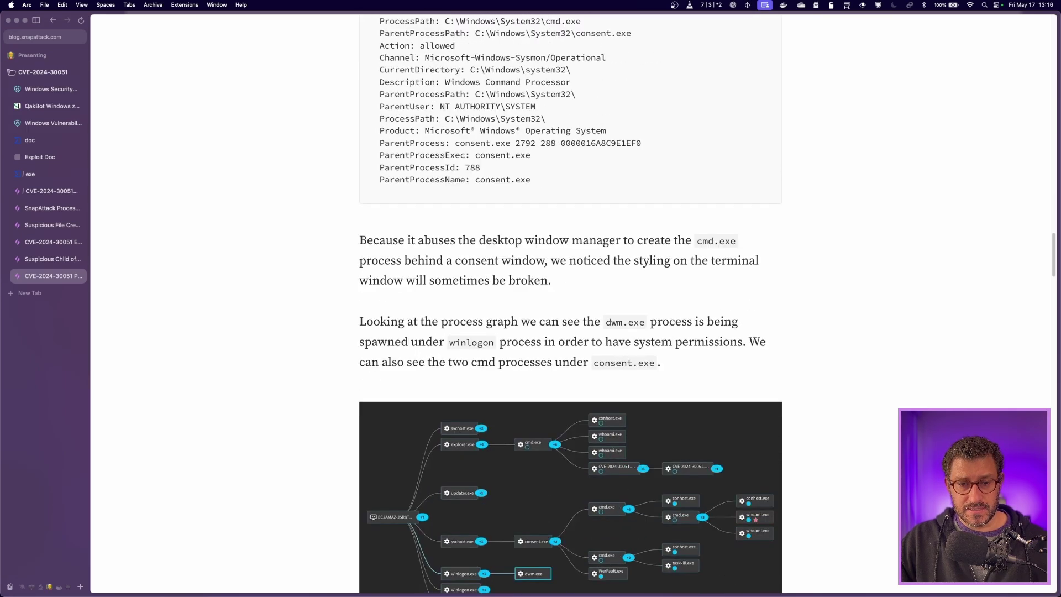
{"action": "scroll", "coordinate": [571, 332], "scroll_direction": "down", "scroll_amount": 9}
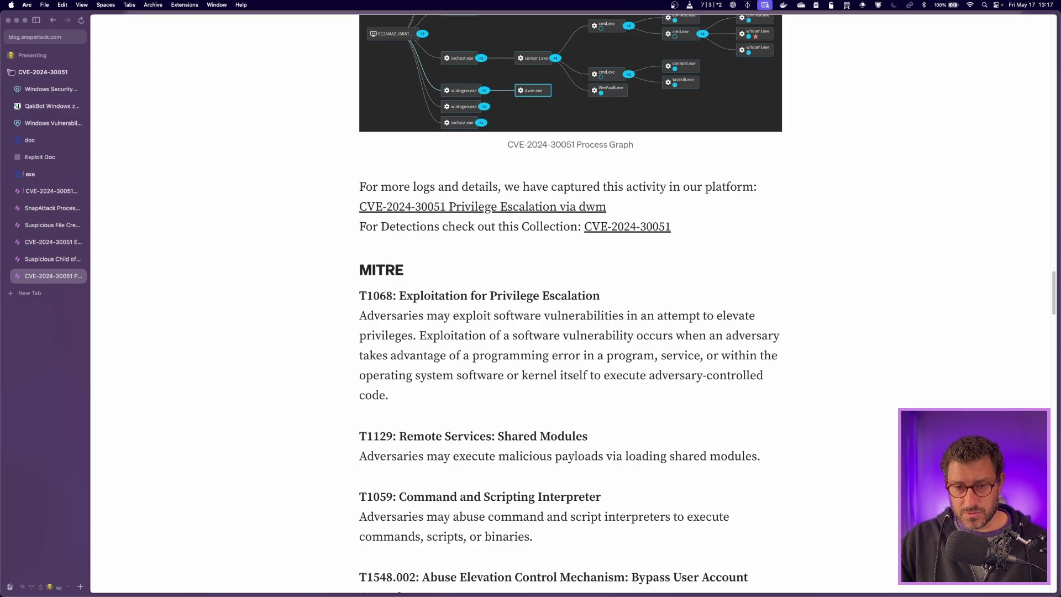
{"action": "scroll", "coordinate": [571, 303], "scroll_direction": "down", "scroll_amount": 2}
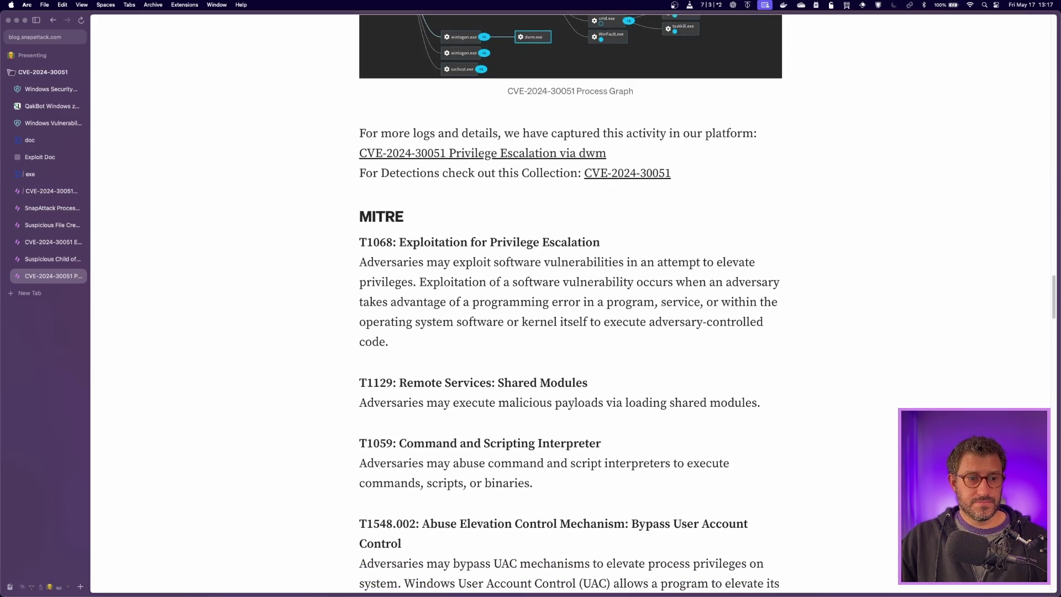